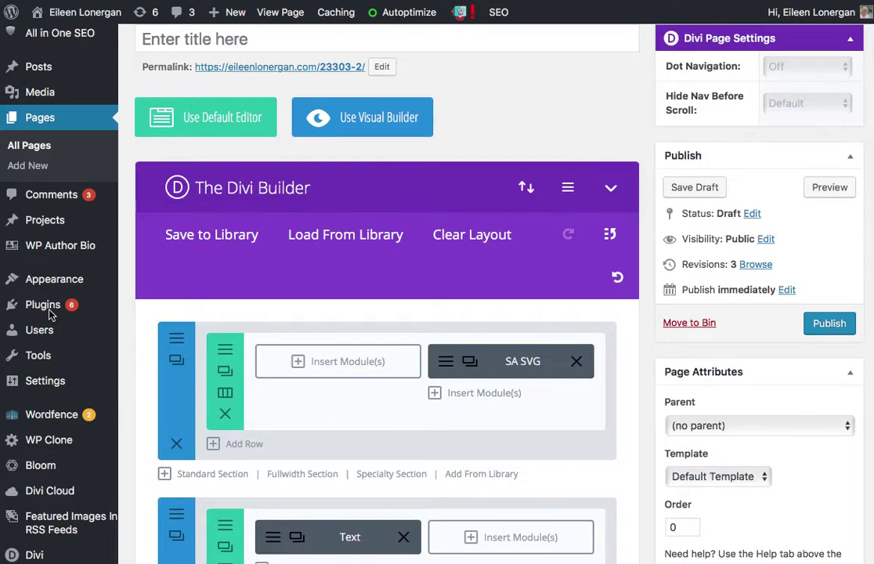
# Leave the Divi page editor for the Installed Plugins list
pyautogui.moveTo(47, 307)
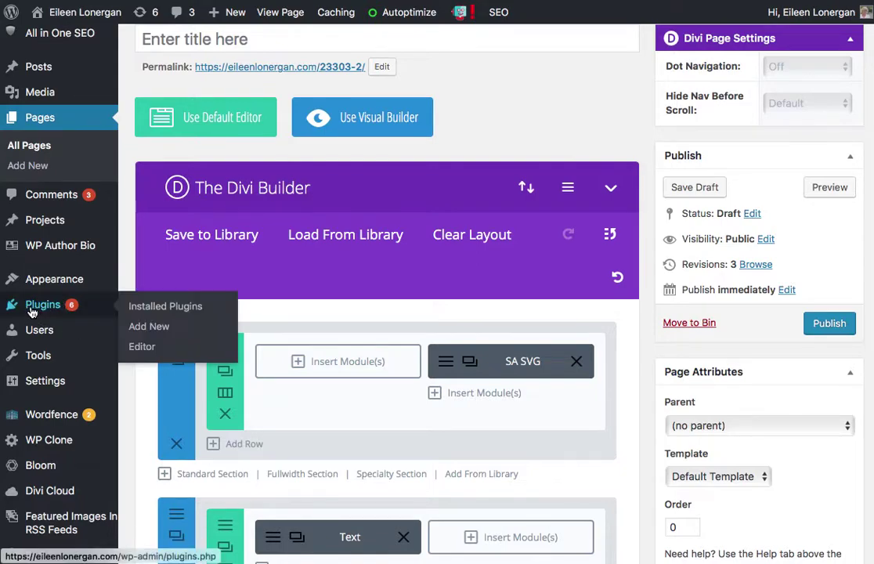
pyautogui.click(148, 309)
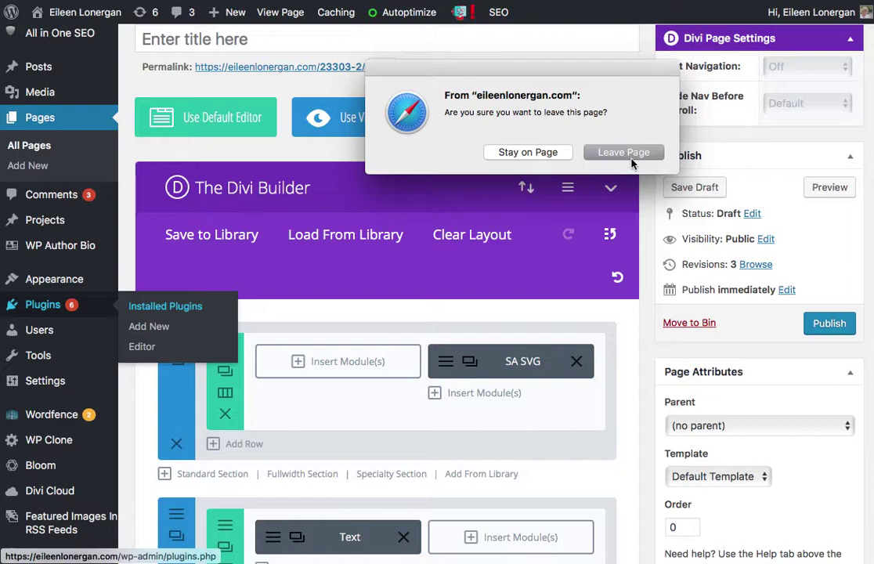
pyautogui.click(630, 153)
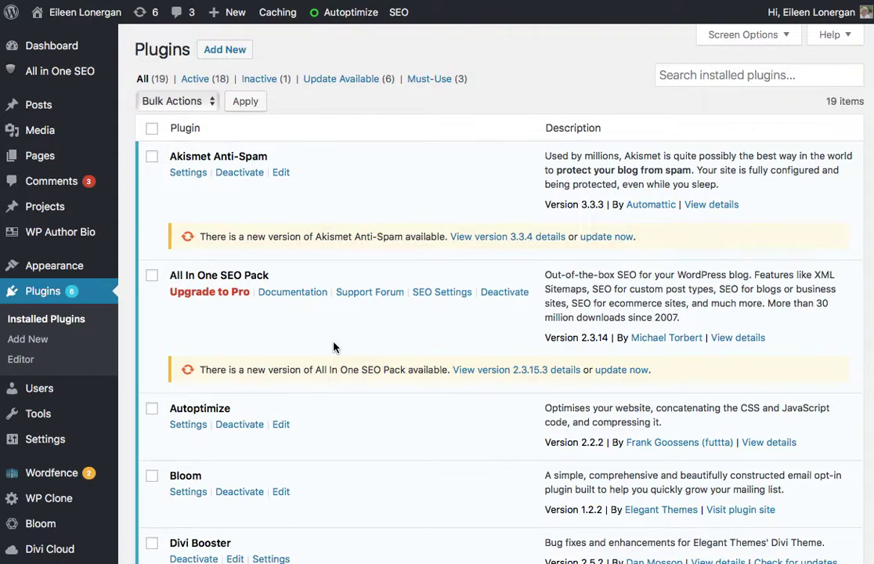
# Scroll the plugins list to find the DIVI SVG Module and SVG Support plugins
pyautogui.scroll(-5, 333, 347)
pyautogui.scroll(-6, 334, 337)
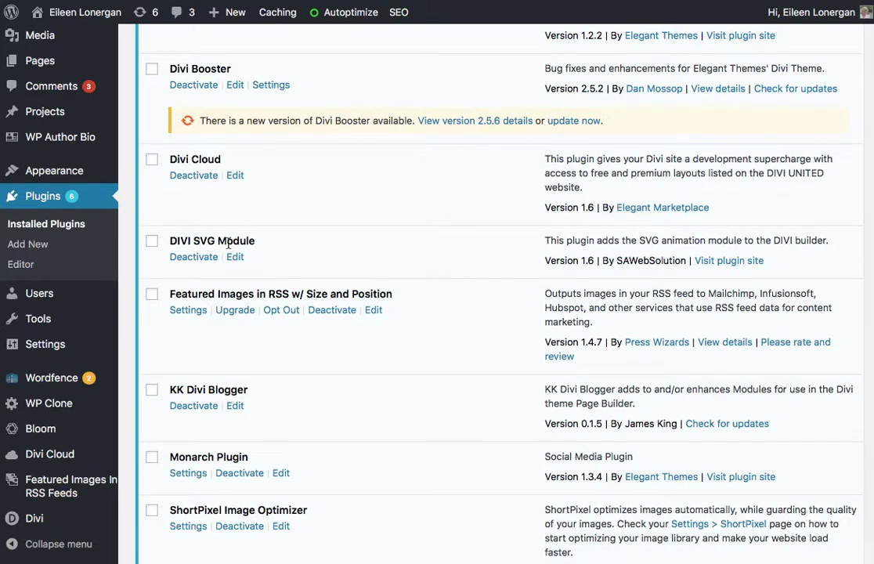
pyautogui.scroll(-5, 228, 244)
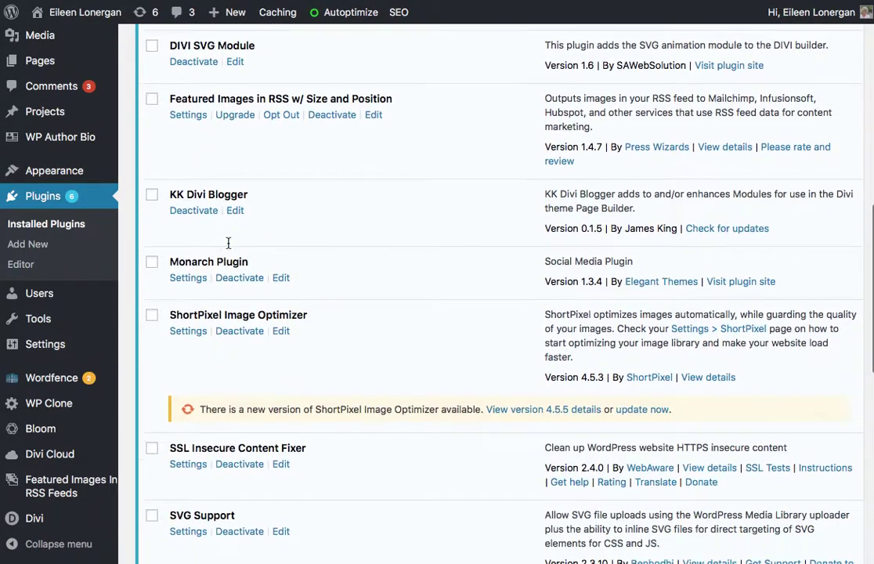
pyautogui.scroll(-7, 228, 247)
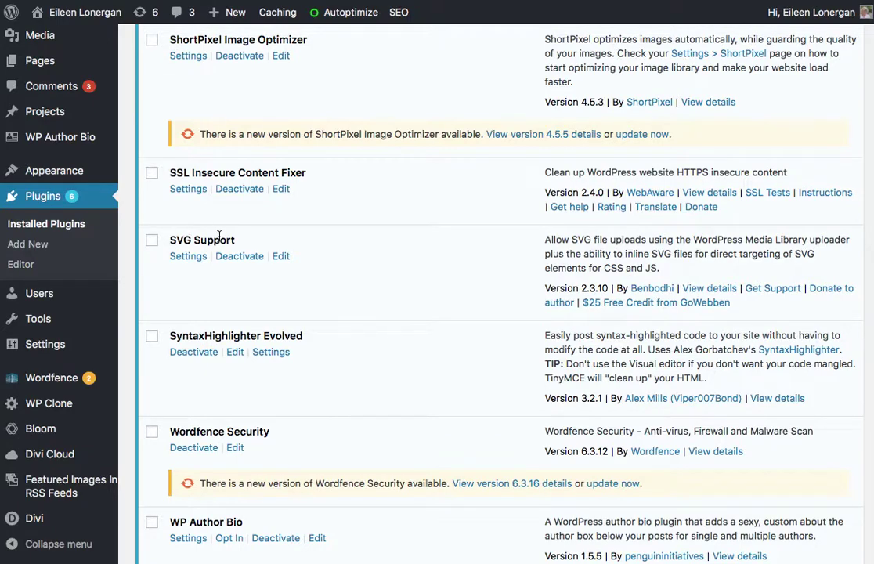
pyautogui.scroll(10, 242, 245)
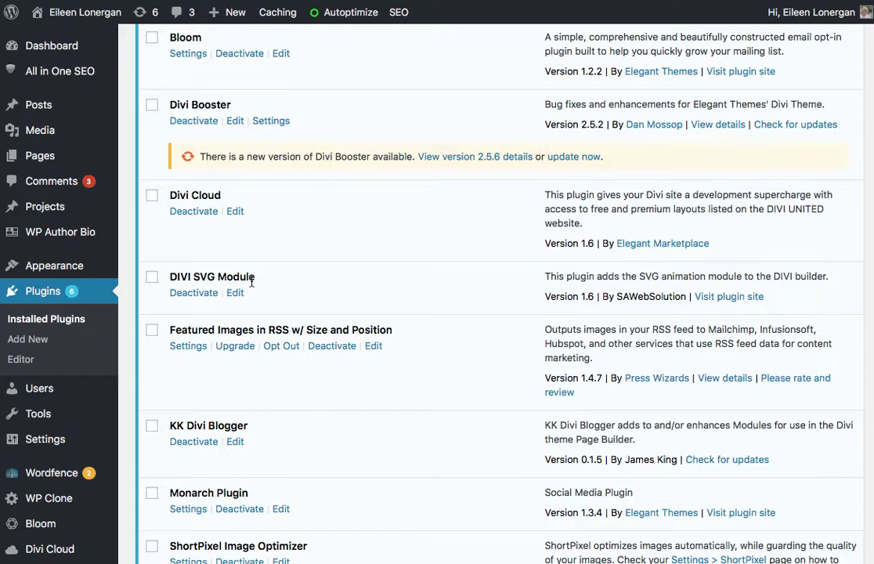
pyautogui.scroll(2, 250, 282)
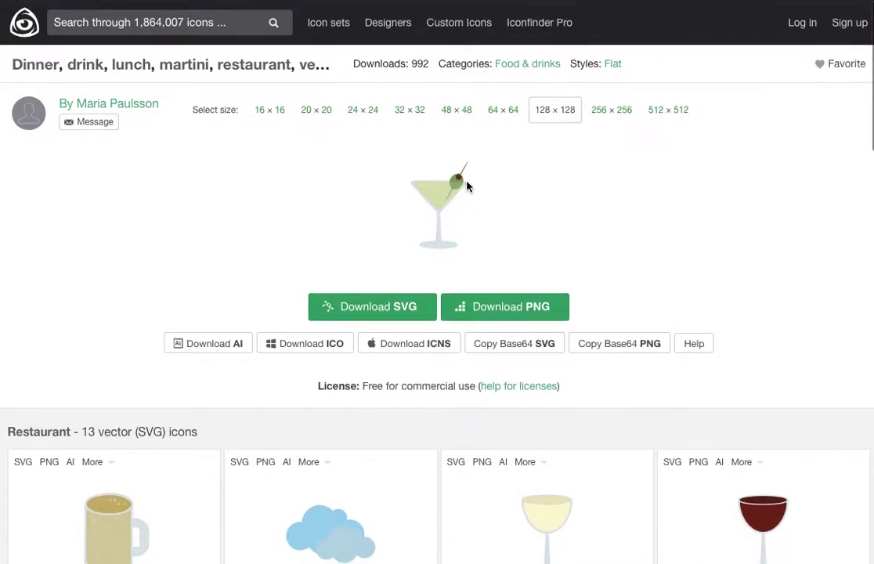
# Download the Restaurant set's fire icon from Iconfinder as an SVG
pyautogui.scroll(-1, 468, 186)
pyautogui.scroll(-5, 465, 171)
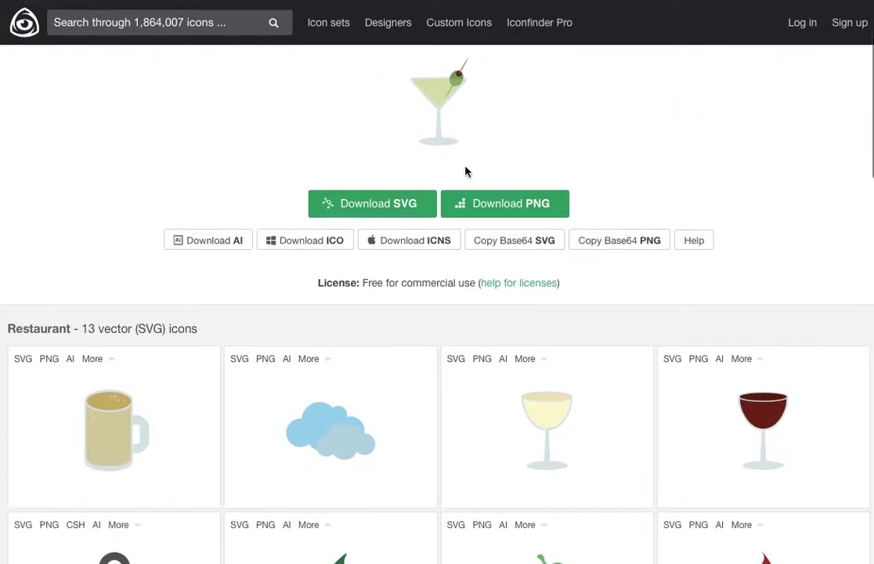
pyautogui.scroll(6, 465, 170)
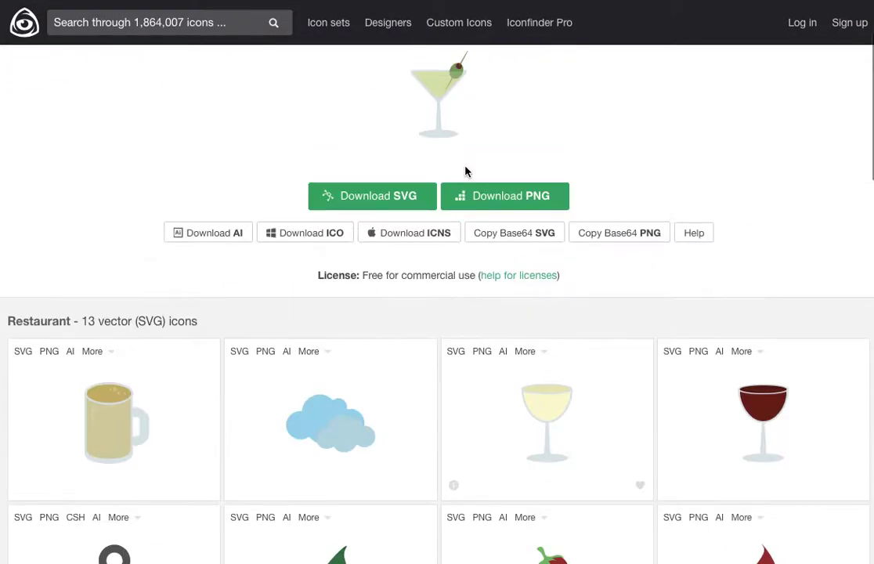
pyautogui.scroll(-7, 465, 171)
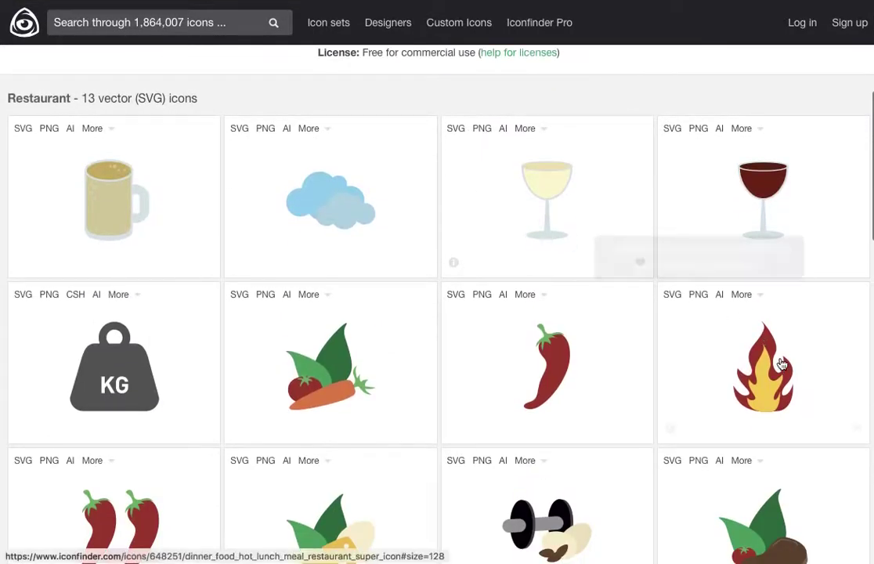
pyautogui.click(783, 372)
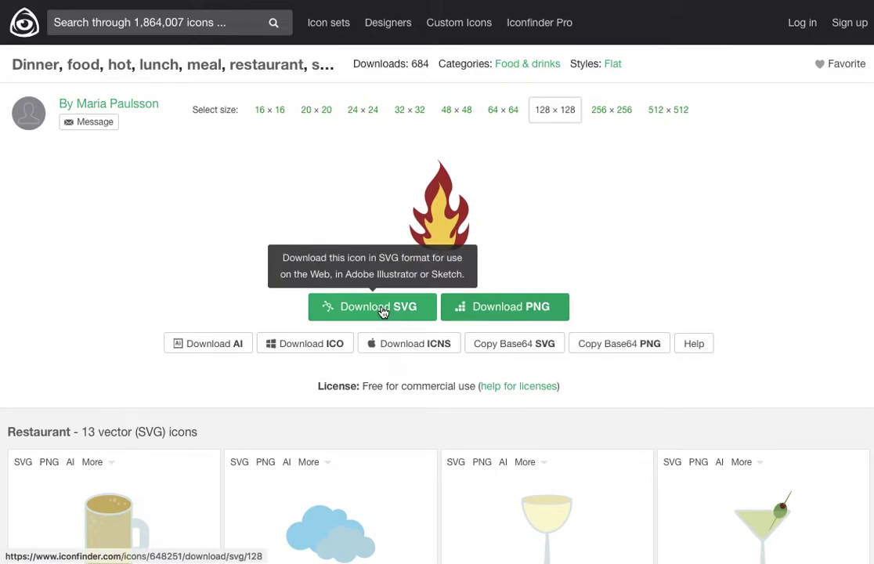
pyautogui.click(383, 310)
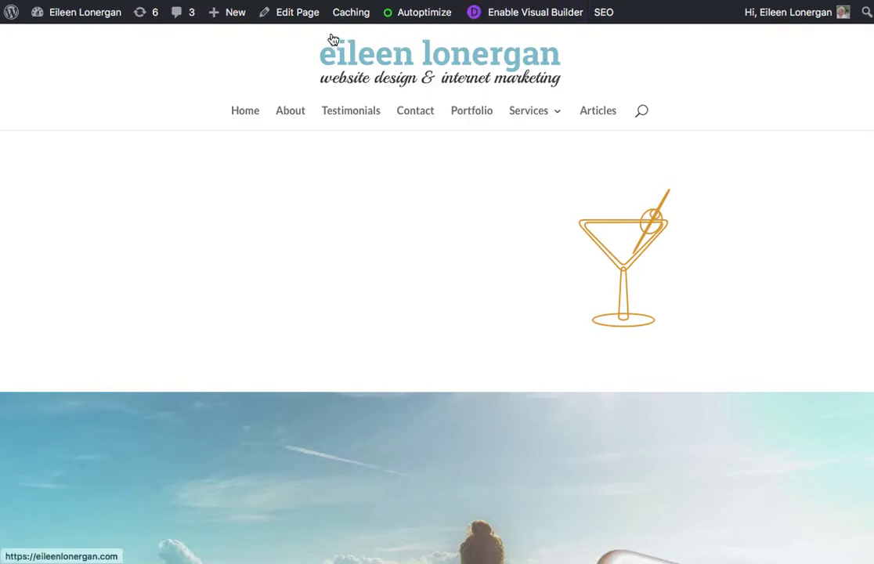
# In the Divi Builder, drag the SA SVG section below the Text section
pyautogui.click(302, 19)
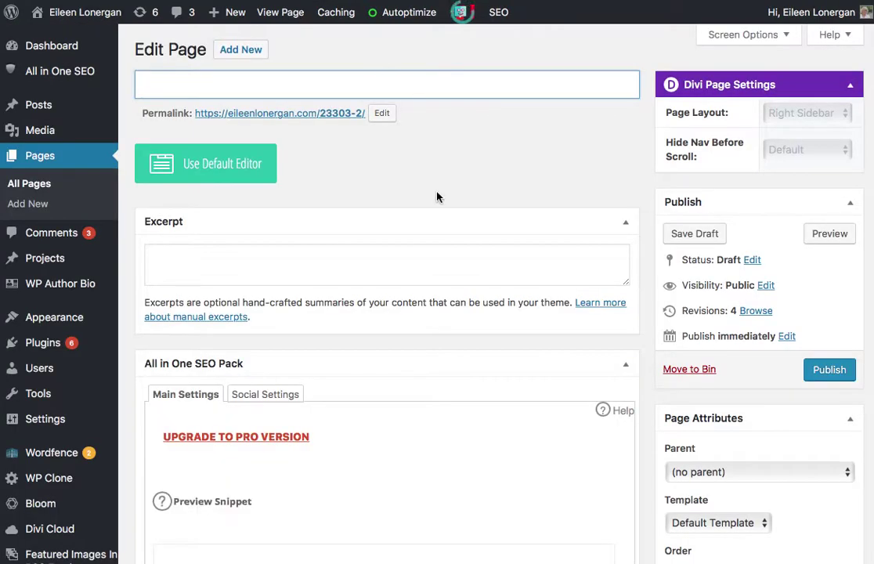
pyautogui.scroll(-3, 438, 212)
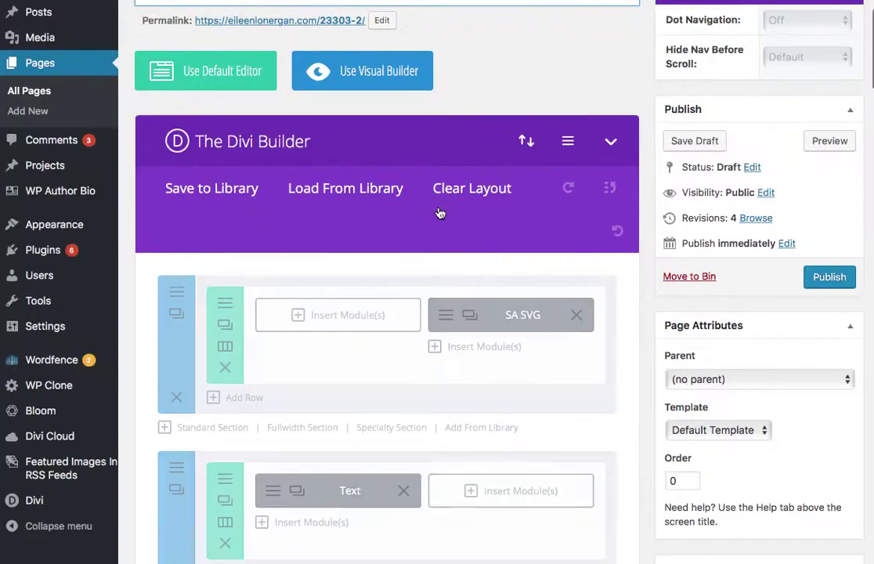
pyautogui.scroll(3, 427, 227)
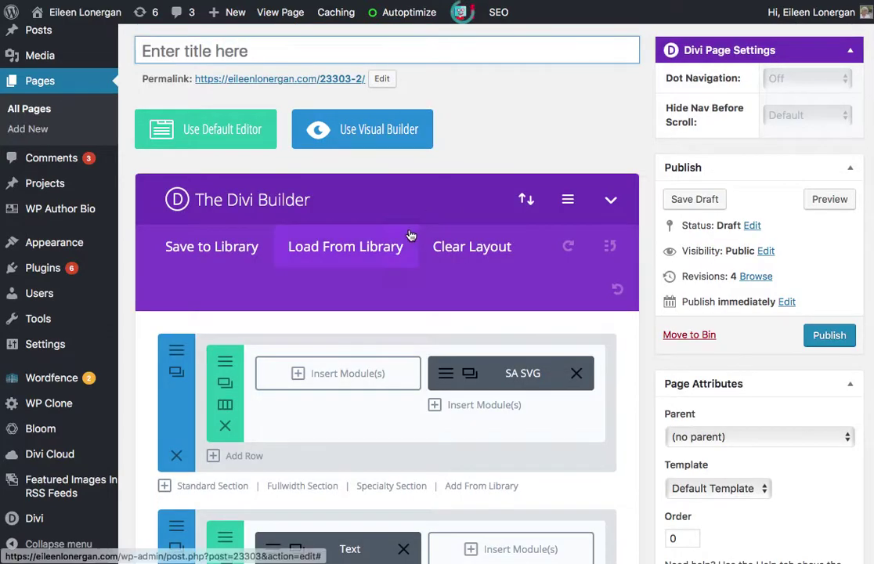
pyautogui.scroll(-3, 408, 246)
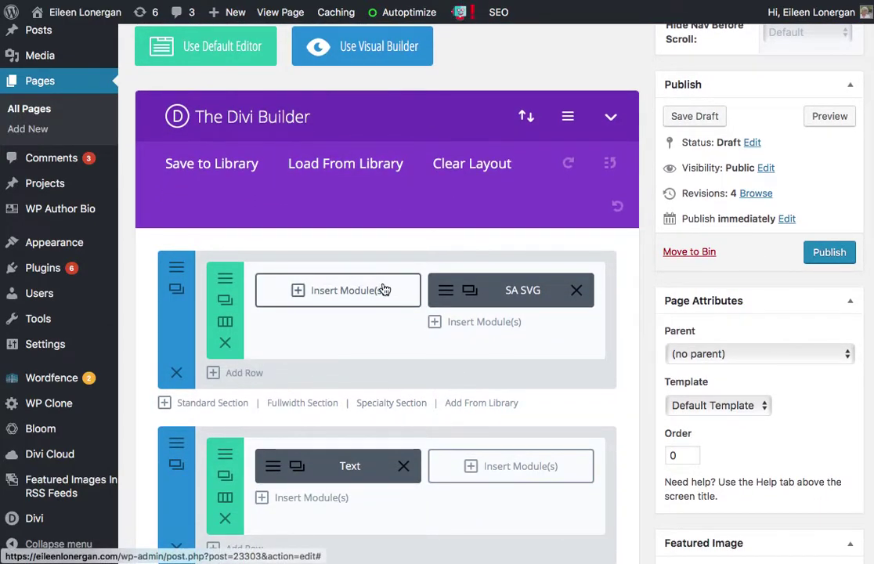
pyautogui.scroll(-4, 347, 328)
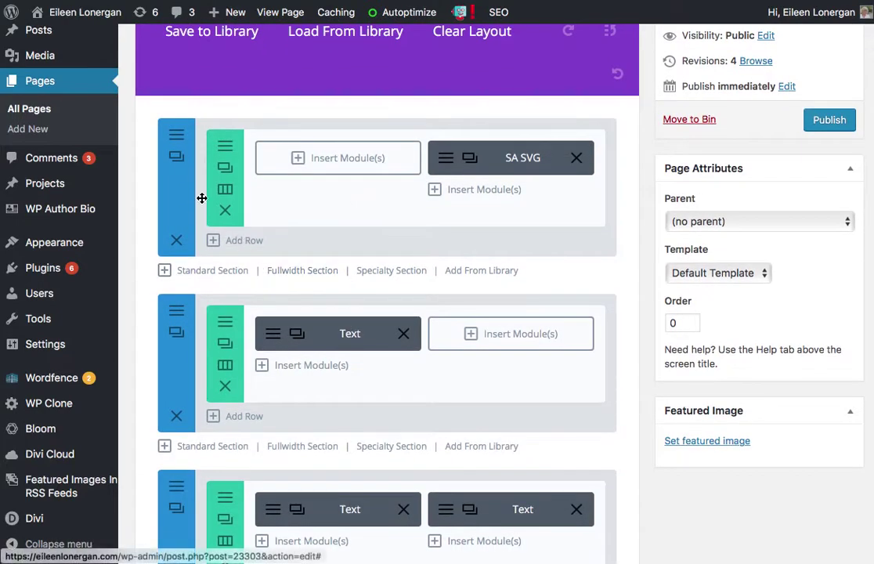
pyautogui.moveTo(174, 196); pyautogui.dragTo(243, 343)
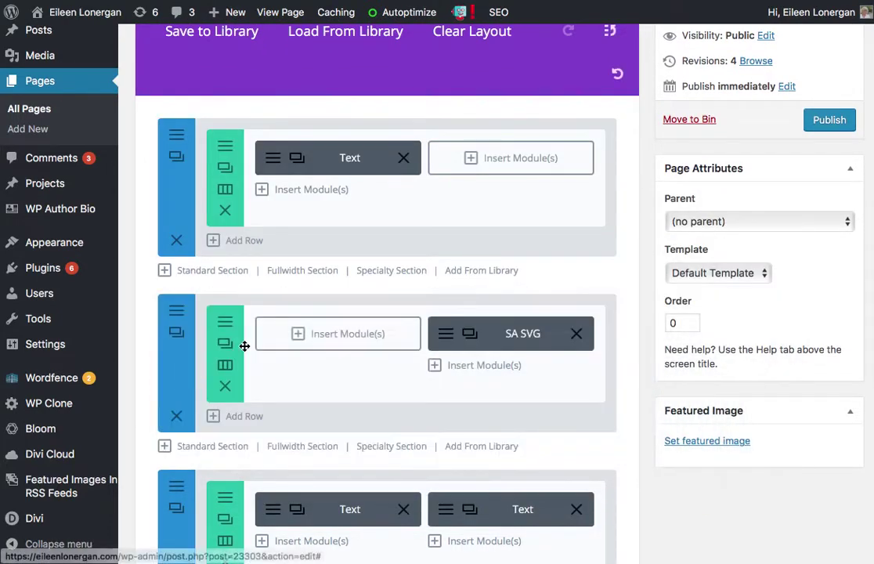
# Add an SA SVG module to the empty column beside the existing SA SVG
pyautogui.click(299, 335)
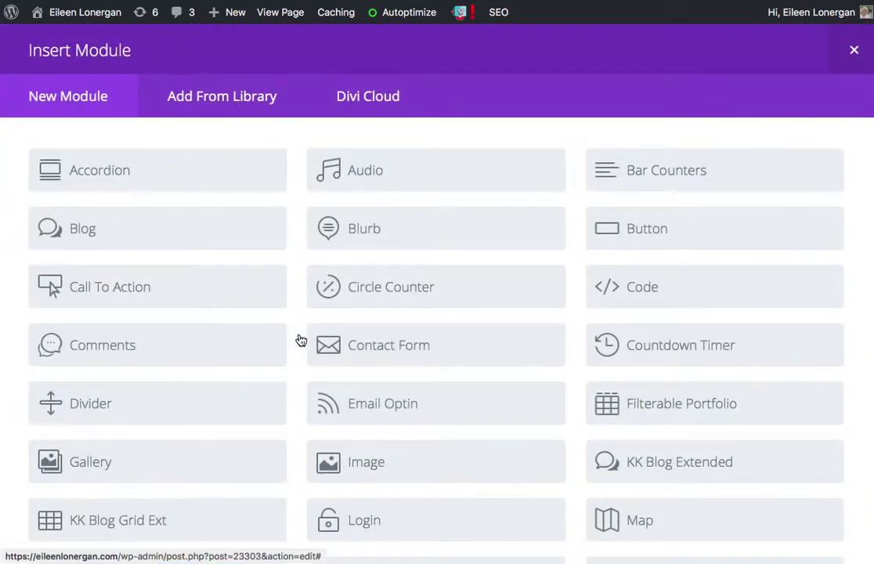
pyautogui.scroll(-3, 300, 340)
pyautogui.scroll(-3, 300, 339)
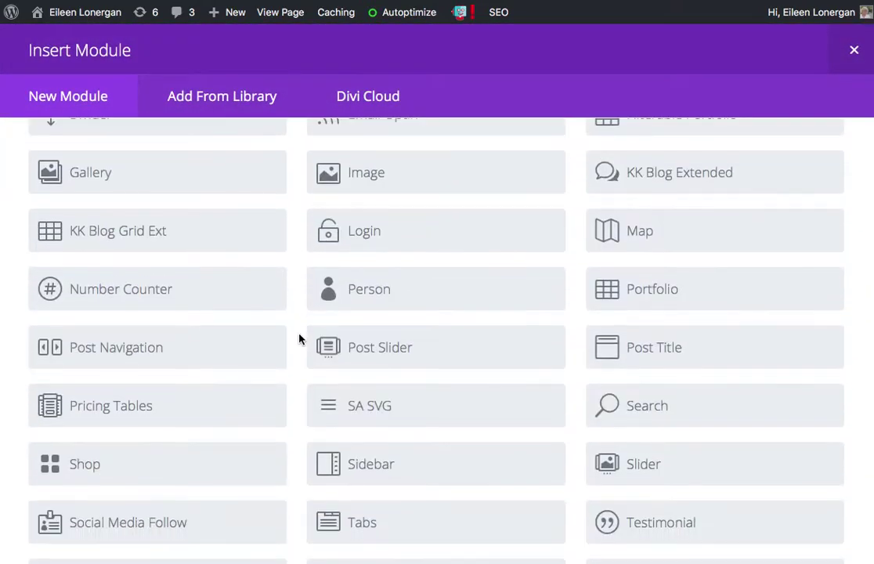
pyautogui.click(374, 402)
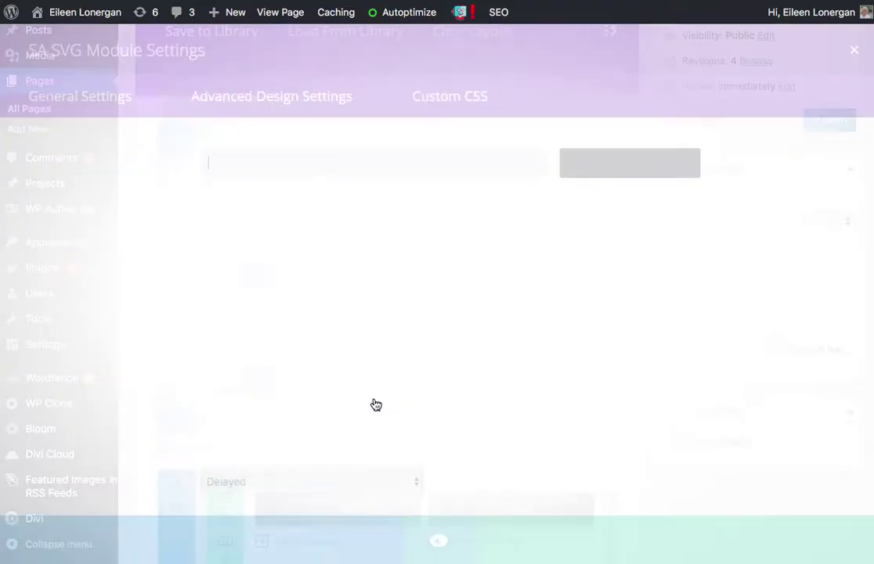
# Upload the fire SVG, set it as the module's image, and save the module
pyautogui.click(601, 162)
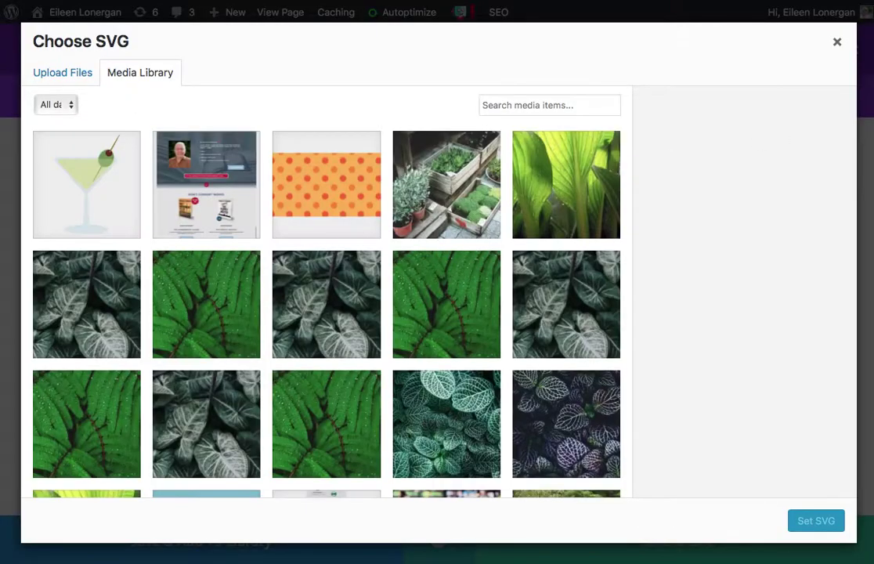
pyautogui.moveTo(753, 62); pyautogui.dragTo(264, 220)
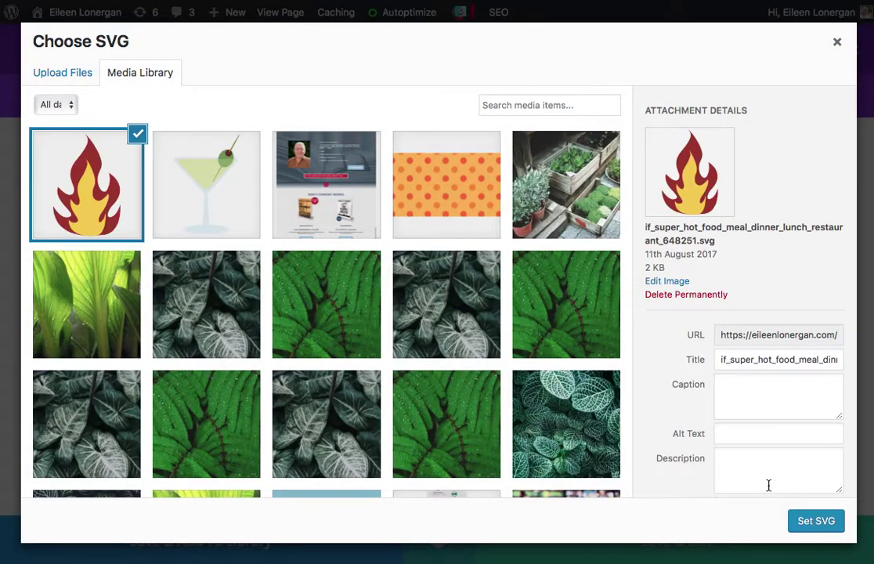
pyautogui.click(809, 523)
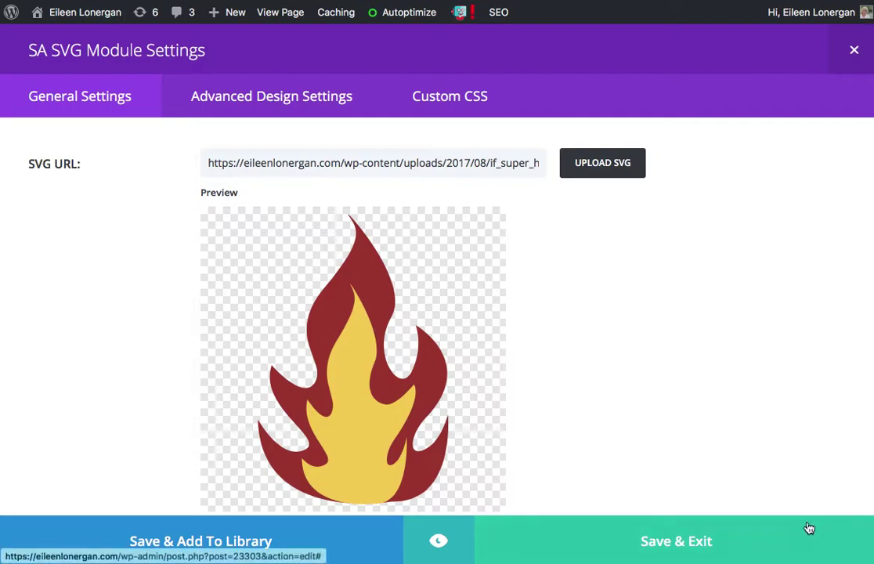
pyautogui.click(712, 548)
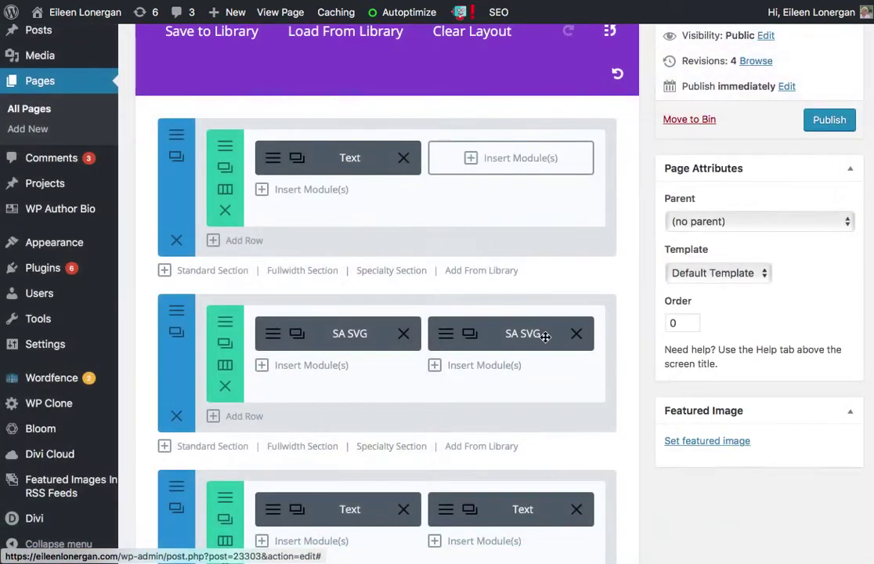
# Reopen the flame module and set its animation type to Sync
pyautogui.click(274, 341)
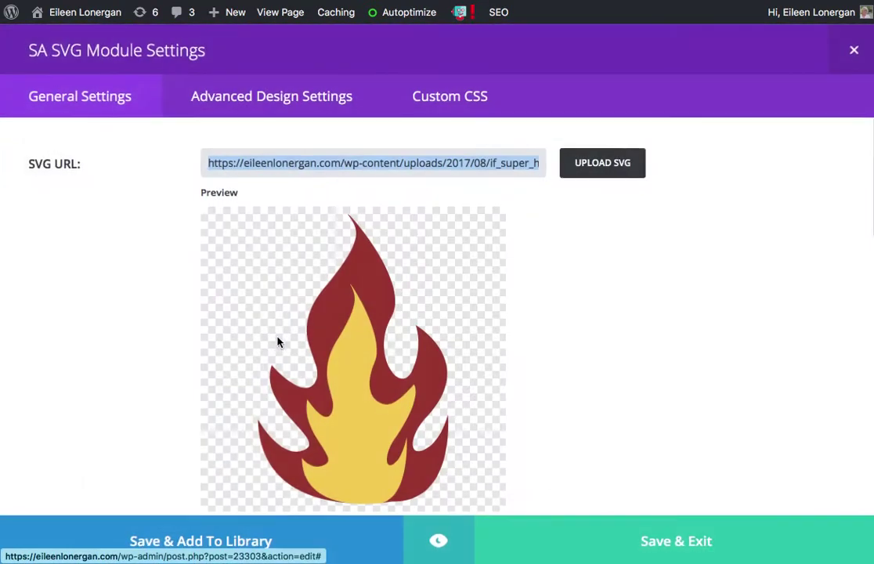
pyautogui.scroll(-3, 406, 350)
pyautogui.scroll(-3, 406, 350)
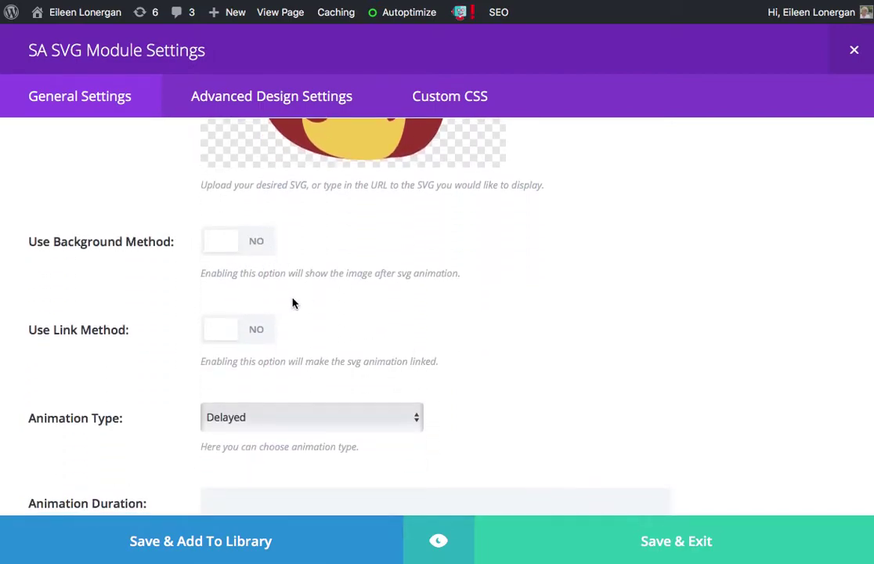
pyautogui.scroll(-2, 293, 302)
pyautogui.scroll(-2, 293, 300)
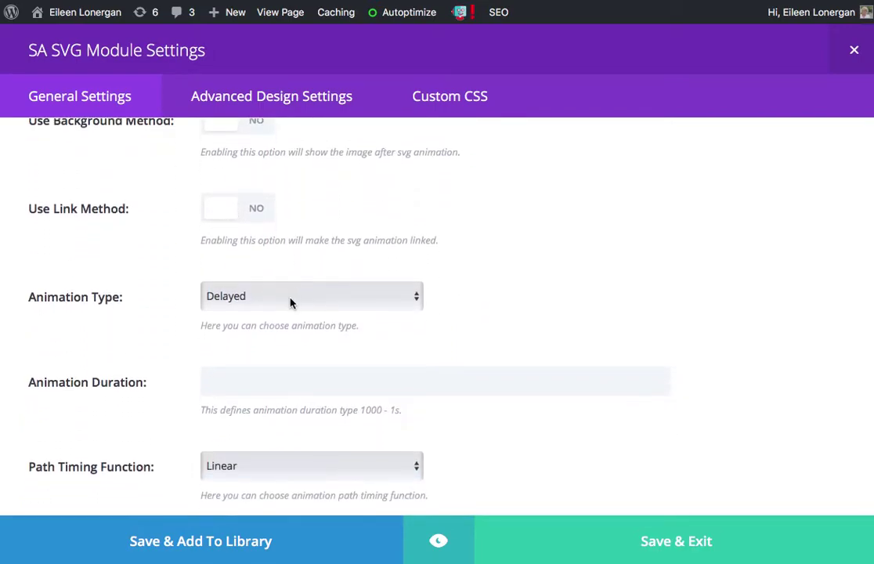
pyautogui.click(259, 297)
pyautogui.click(253, 311)
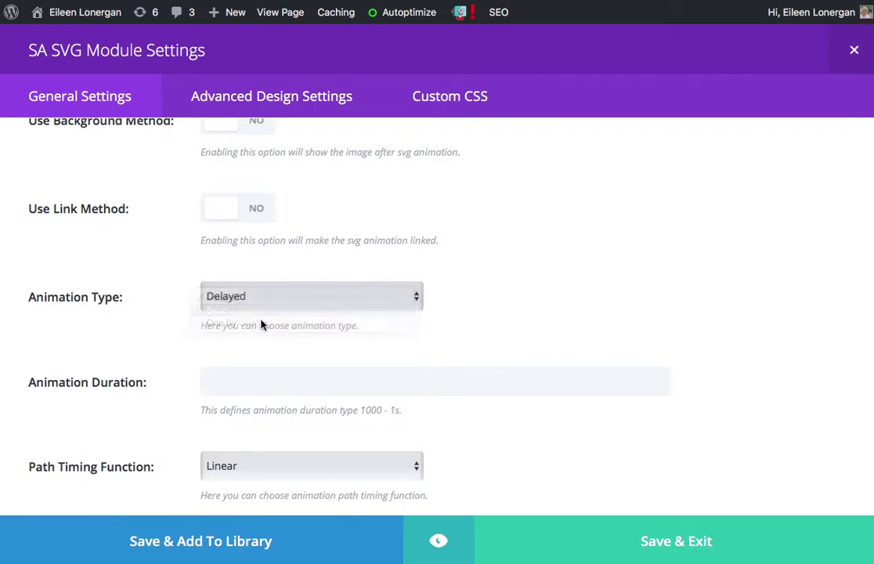
# Set animation duration to 2000 and path timing to Ease, then go to design settings
pyautogui.scroll(-4, 297, 347)
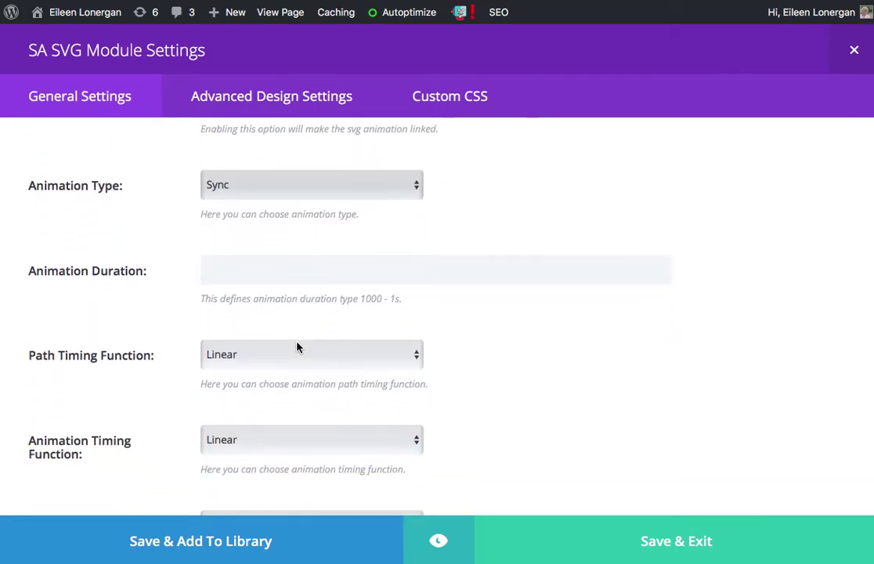
pyautogui.click(258, 274)
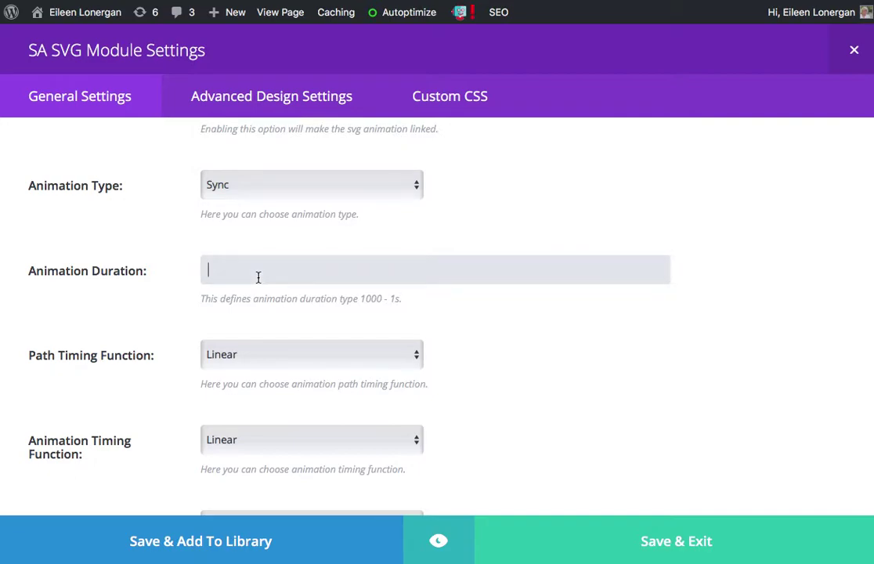
pyautogui.write('2000')
pyautogui.click(312, 354)
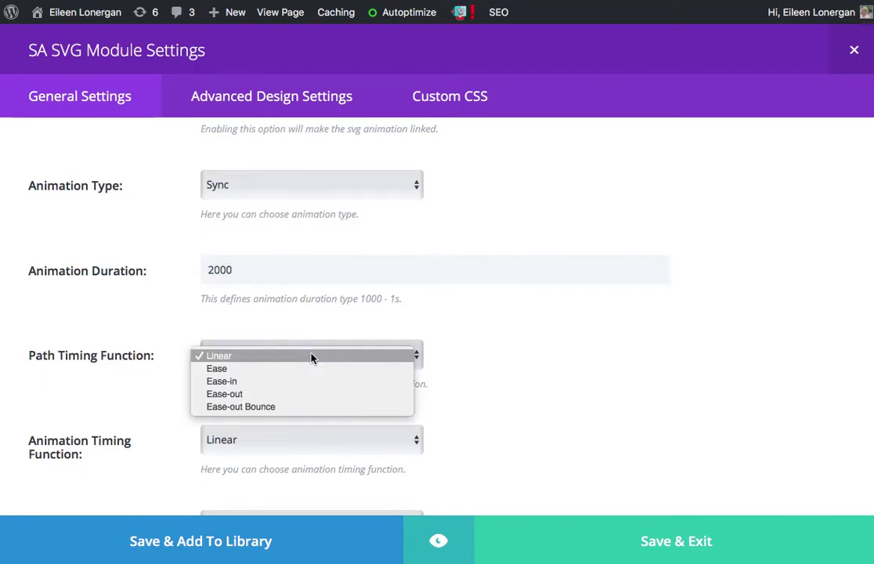
pyautogui.click(310, 367)
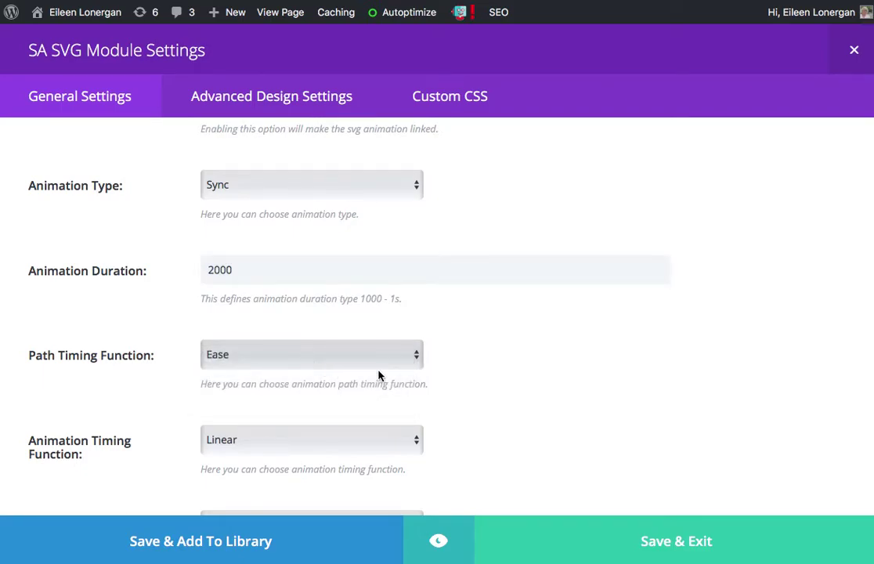
pyautogui.scroll(-5, 378, 374)
pyautogui.scroll(-5, 316, 355)
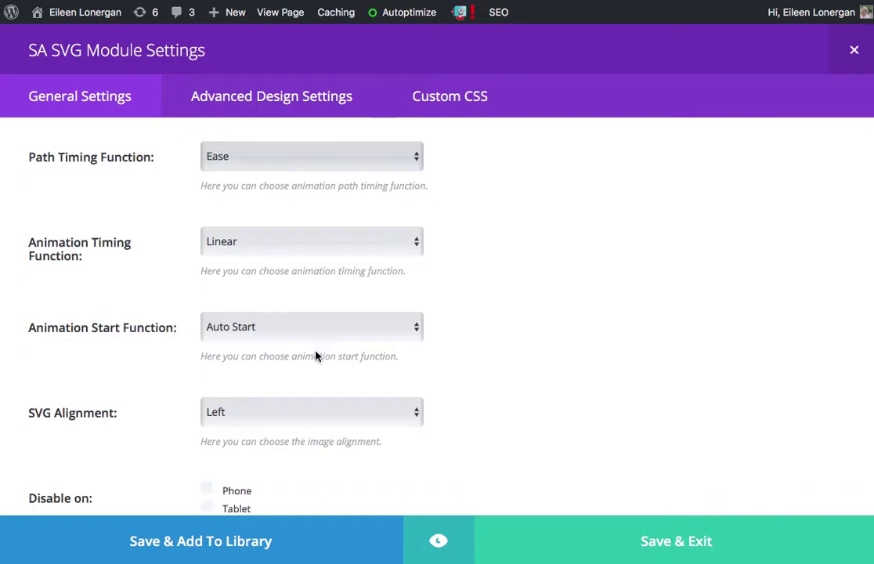
pyautogui.scroll(10, 316, 357)
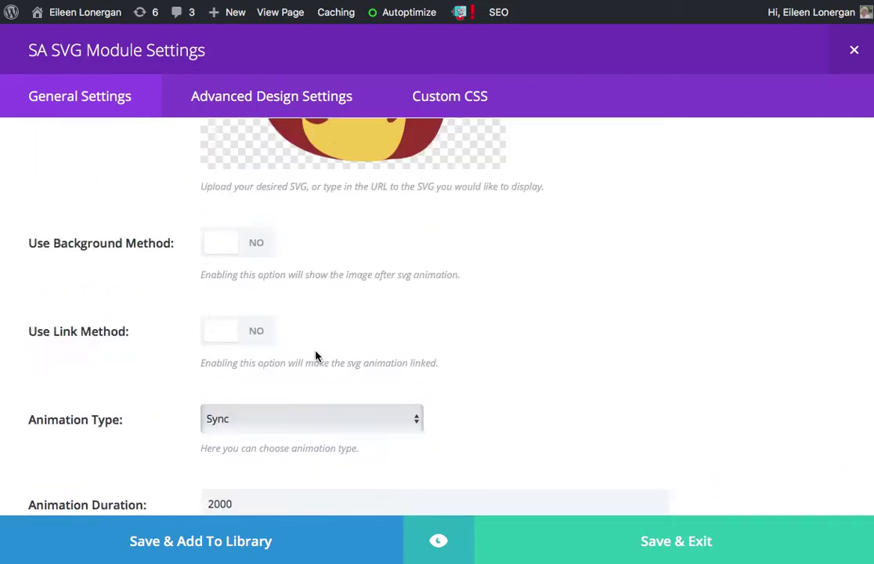
pyautogui.click(307, 107)
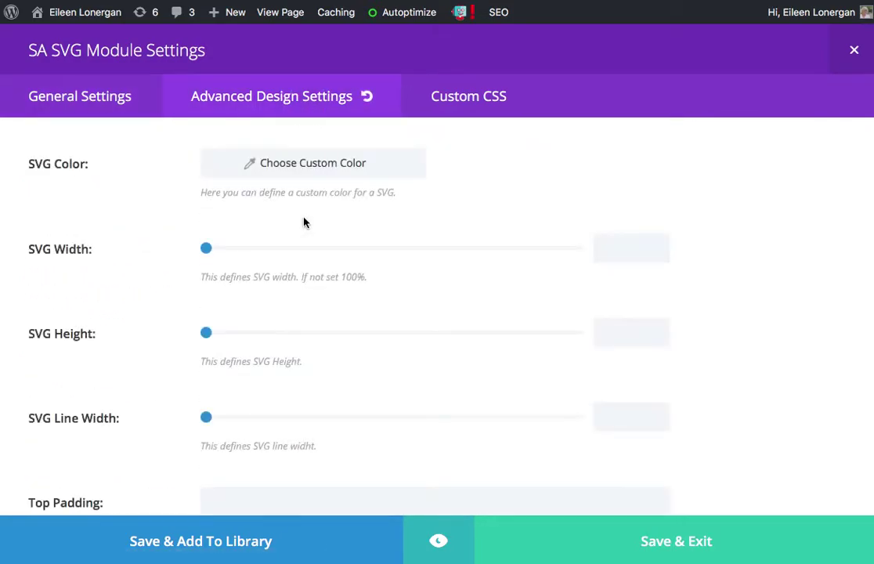
# Make the flame SVG purple with line width 3 and save the module
pyautogui.click(280, 175)
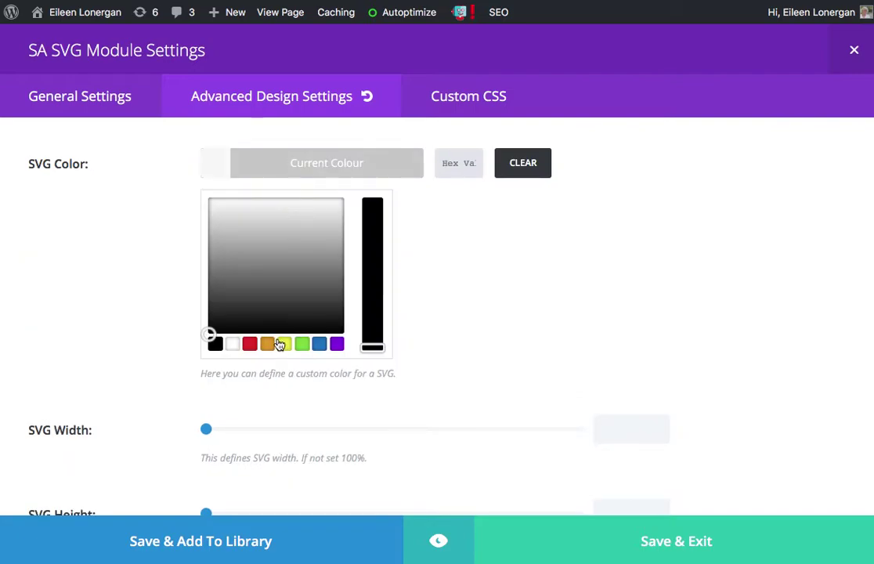
pyautogui.click(337, 344)
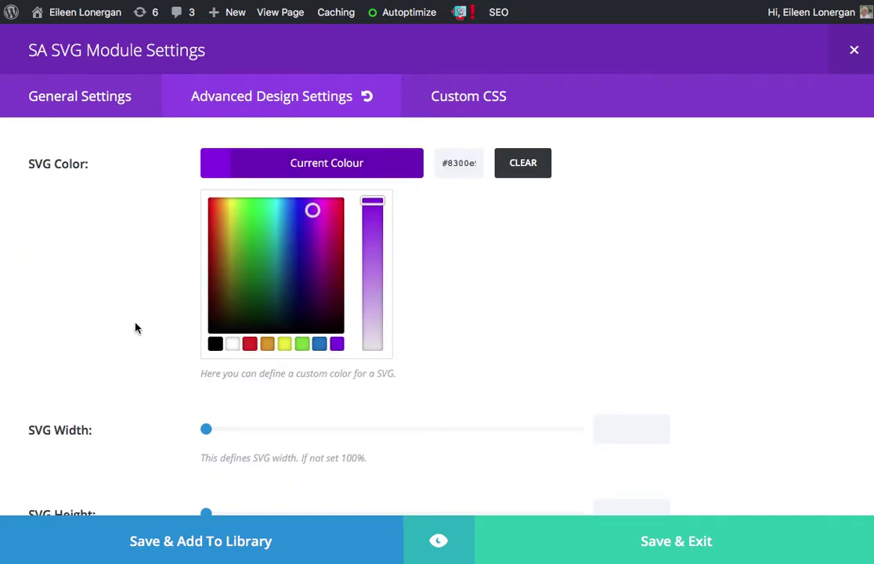
pyautogui.scroll(-5, 135, 327)
pyautogui.scroll(-1, 136, 327)
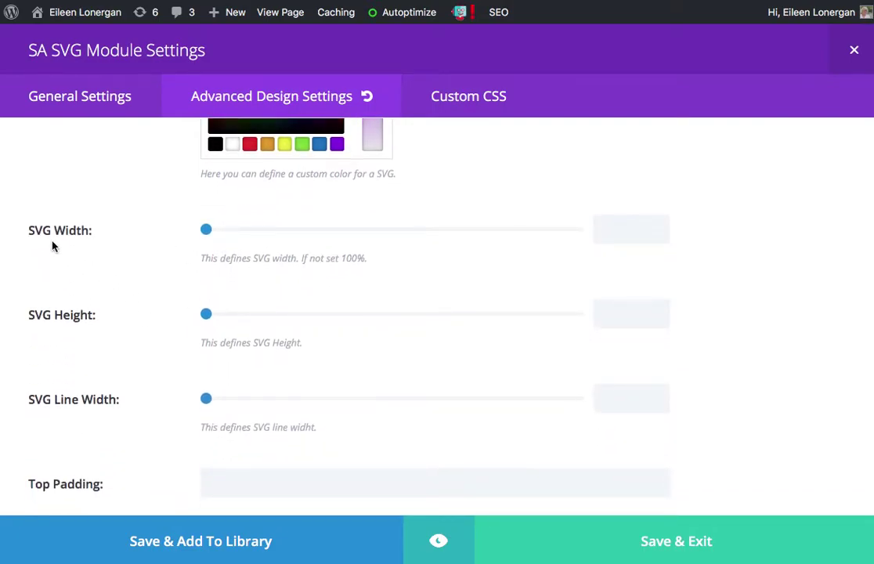
pyautogui.scroll(-2, 153, 315)
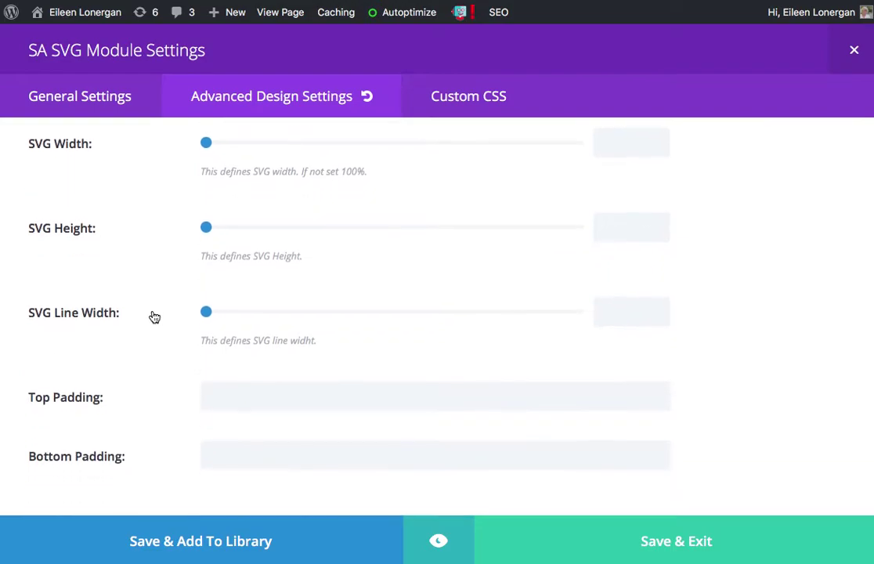
pyautogui.moveTo(206, 314); pyautogui.dragTo(218, 314)
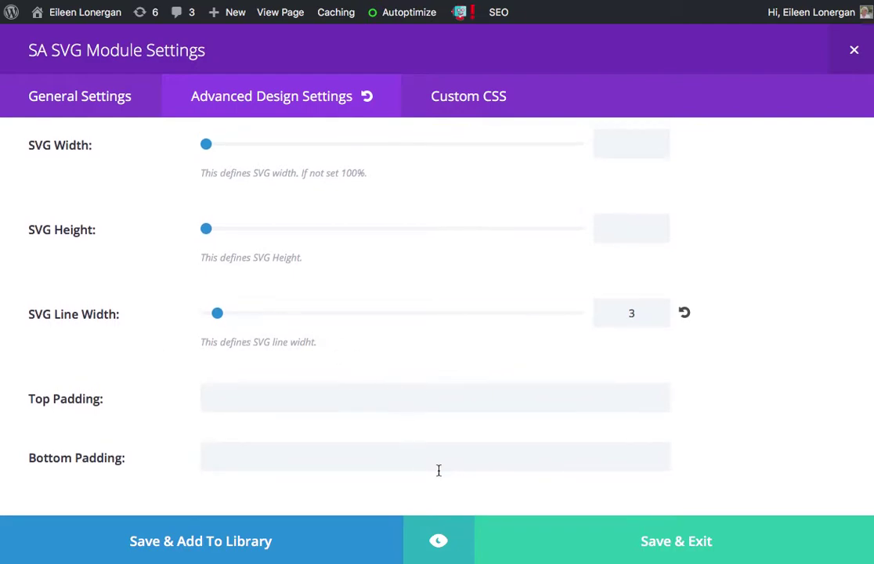
pyautogui.click(608, 546)
# Save the page as a draft
pyautogui.scroll(5, 736, 381)
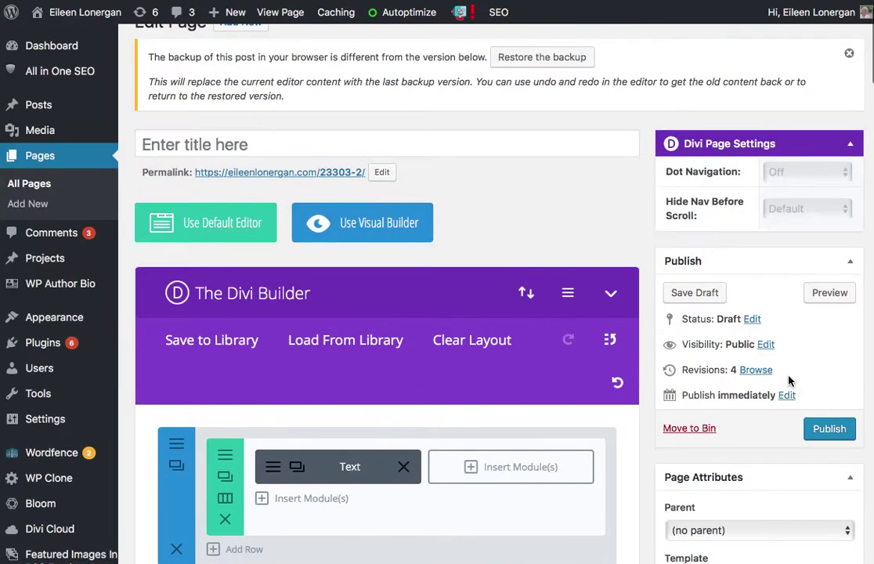
pyautogui.click(685, 298)
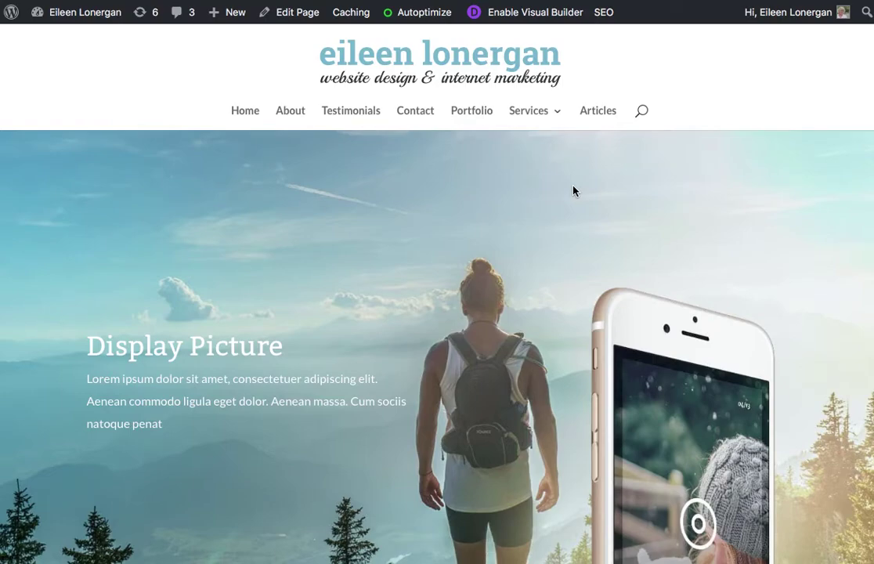
# Scroll the live page to watch the purple flame and orange martini animations
pyautogui.scroll(-3, 556, 198)
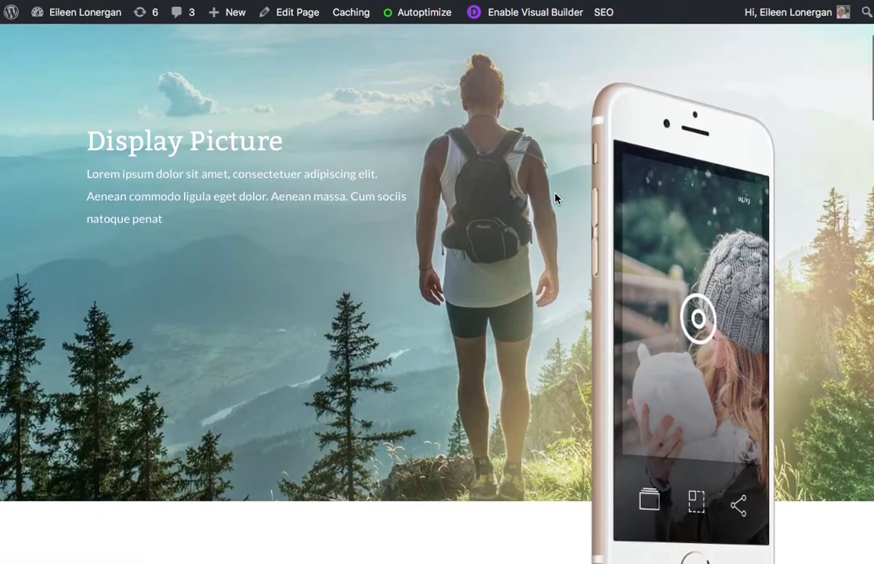
pyautogui.scroll(-5, 556, 197)
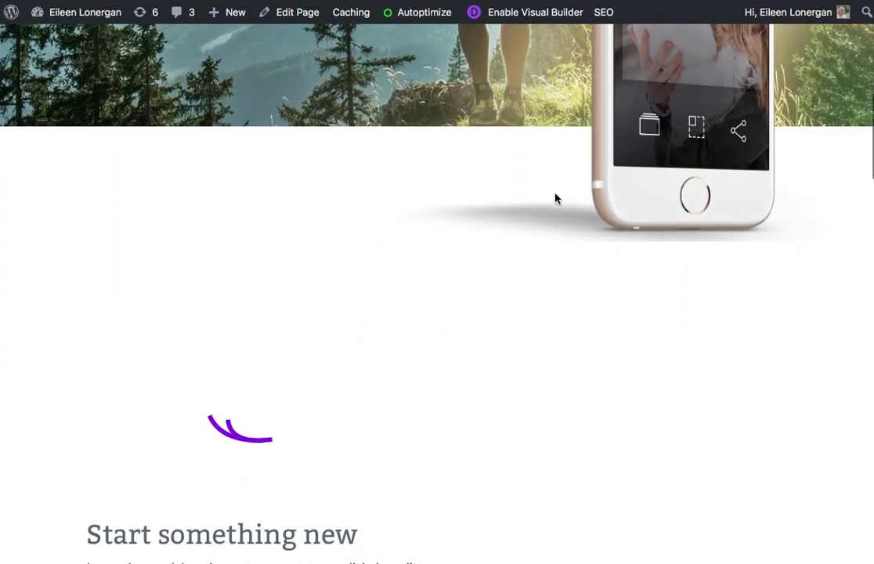
pyautogui.scroll(-2, 556, 198)
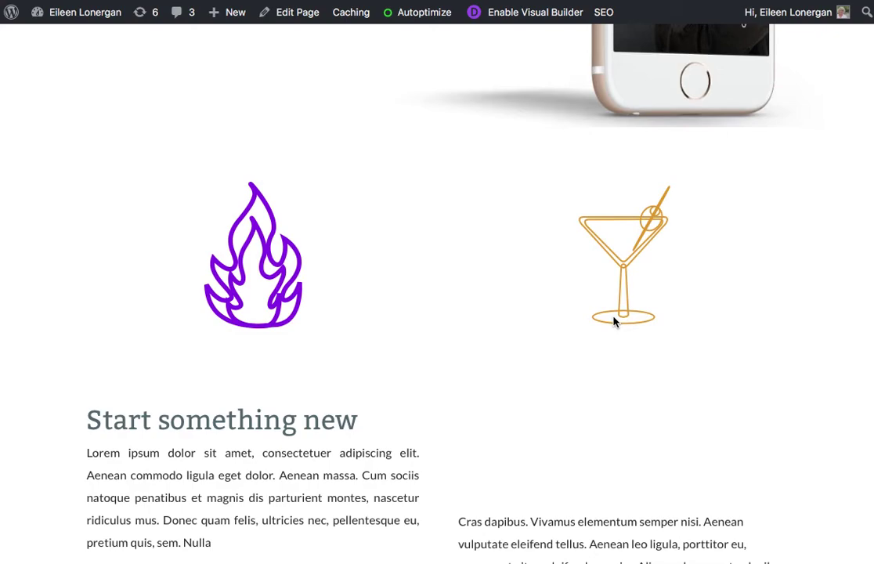
pyautogui.scroll(-1, 612, 309)
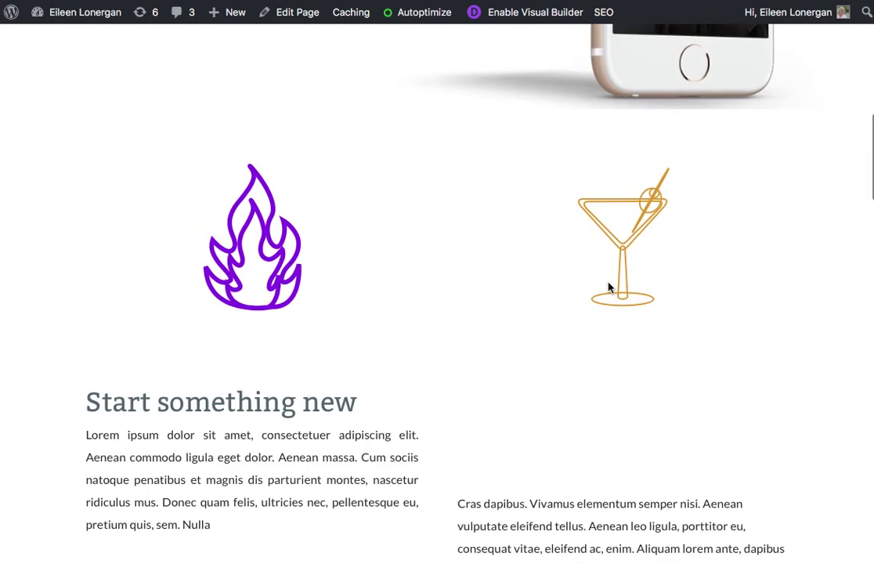